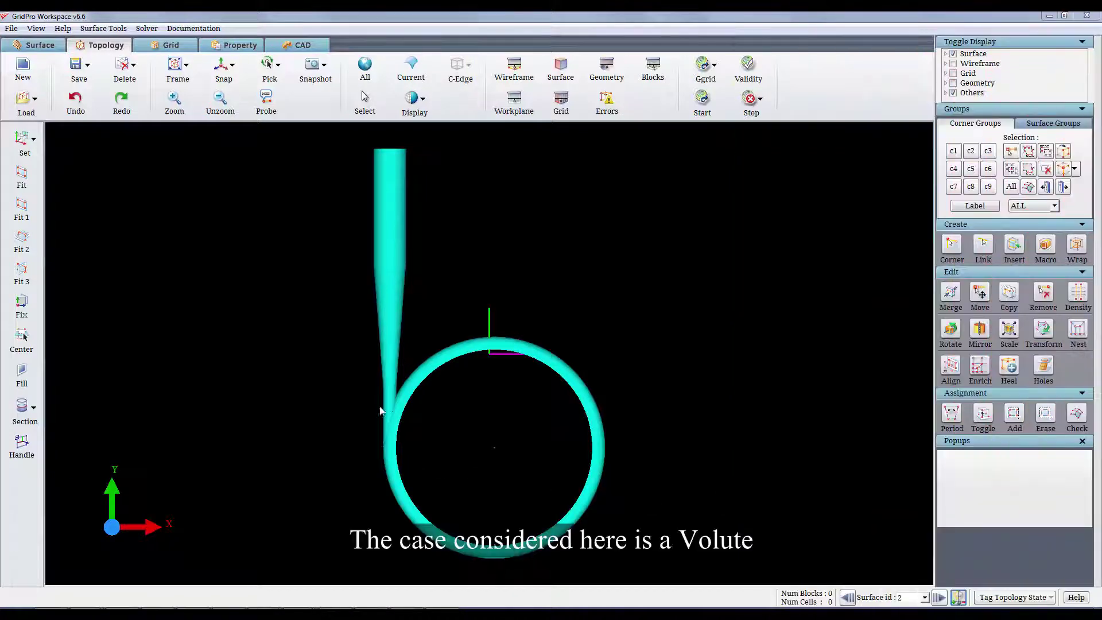
# Step: Examine the volute's throat where the straight outlet pipe joins the curved scroll, viewing it from several angles
pyautogui.moveTo(362, 381); pyautogui.dragTo(419, 451)
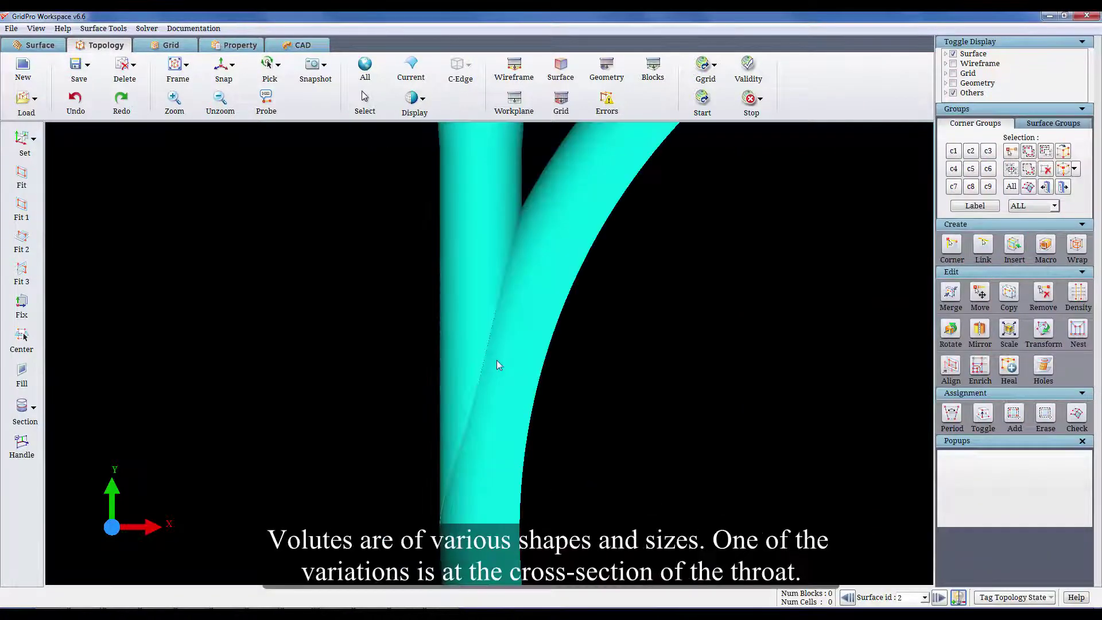
pyautogui.moveTo(350, 434); pyautogui.dragTo(465, 371)
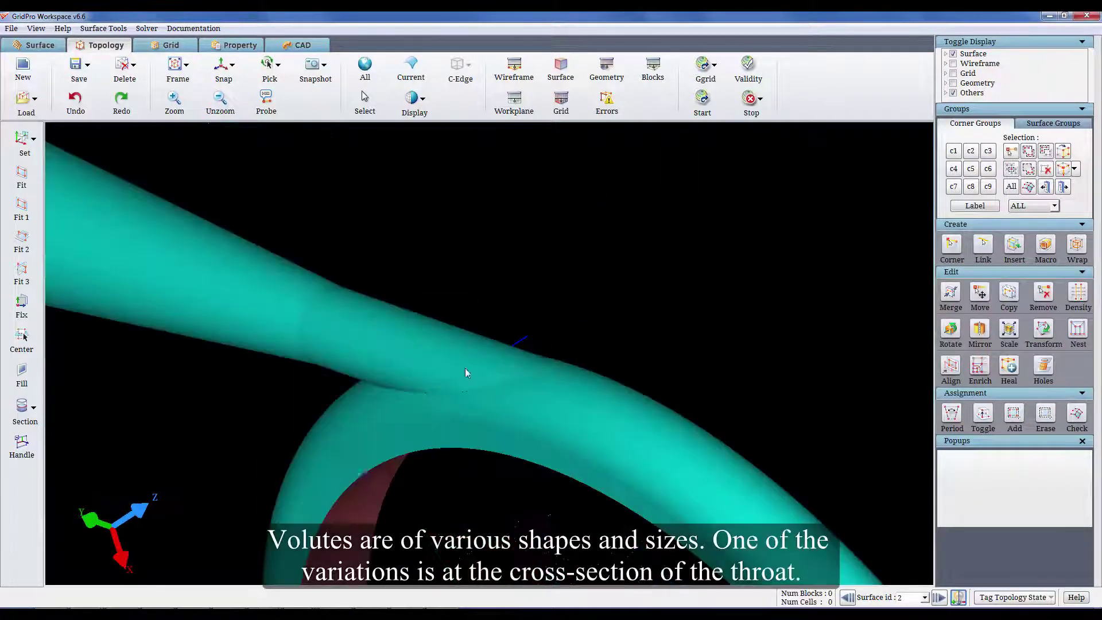
pyautogui.moveTo(356, 452)
pyautogui.mouseDown()
pyautogui.moveTo(664, 360)
pyautogui.moveTo(649, 310)
pyautogui.moveTo(449, 424)
pyautogui.mouseUp()
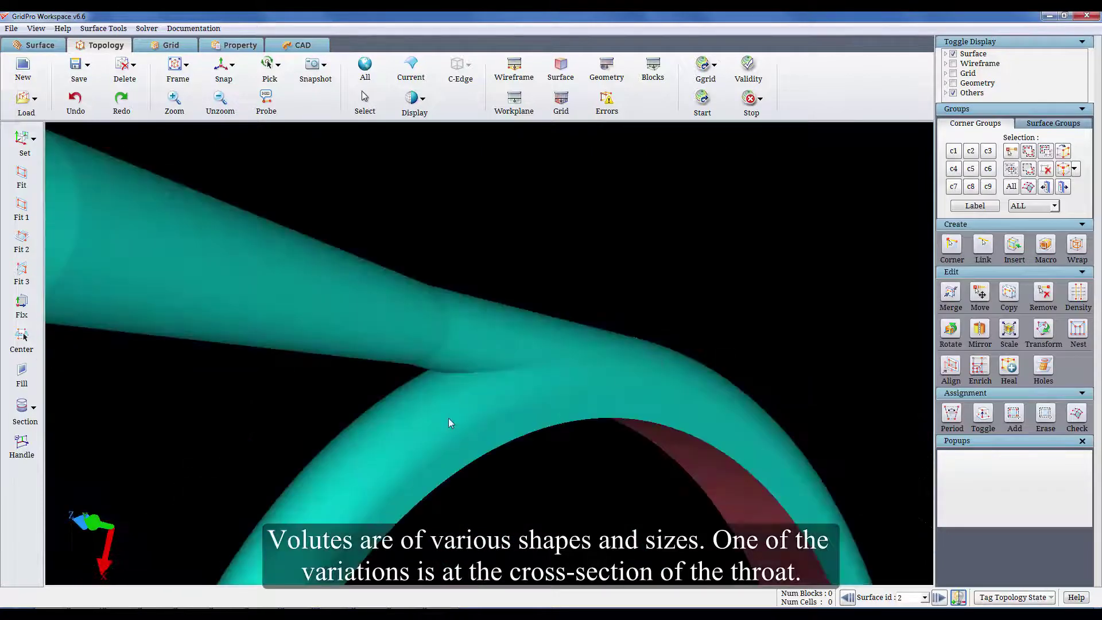
pyautogui.moveTo(419, 327); pyautogui.dragTo(511, 423)
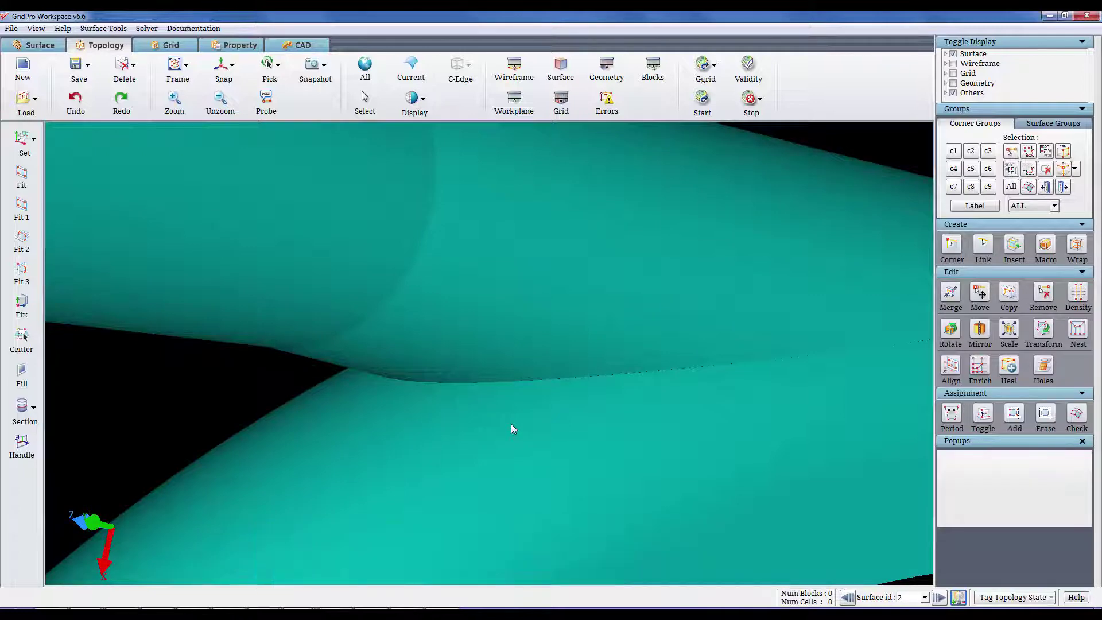
pyautogui.moveTo(470, 369); pyautogui.dragTo(546, 459)
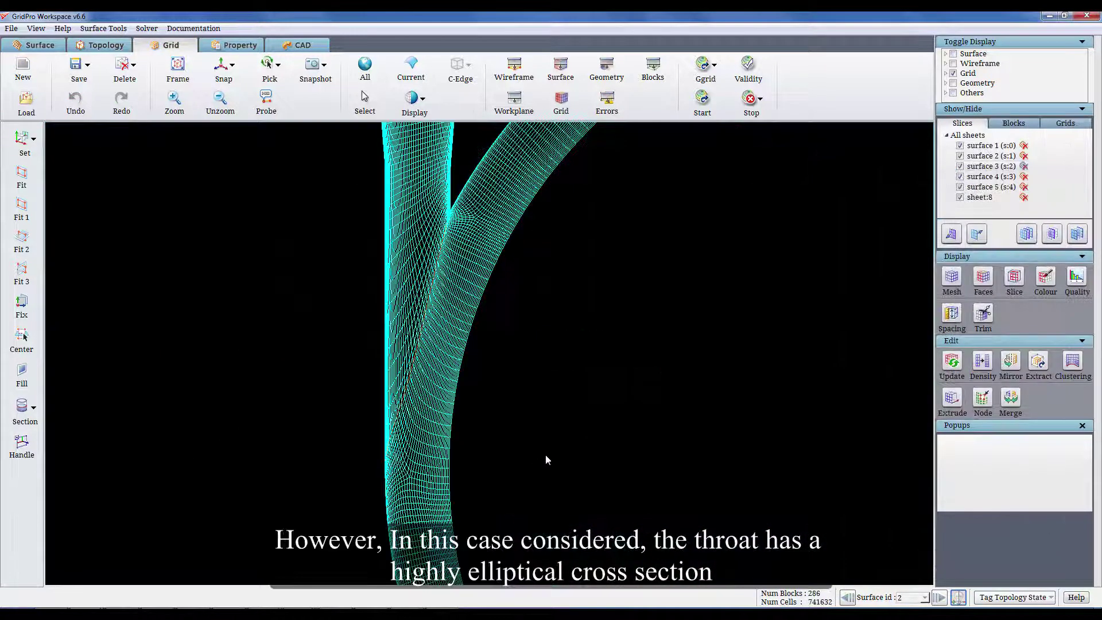
# Step: Hide grid surfaces 1 to 4 and inspect the cells of sheet:8 in the throat region
pyautogui.moveTo(599, 367); pyautogui.dragTo(653, 432, button='middle')
pyautogui.click(979, 196)
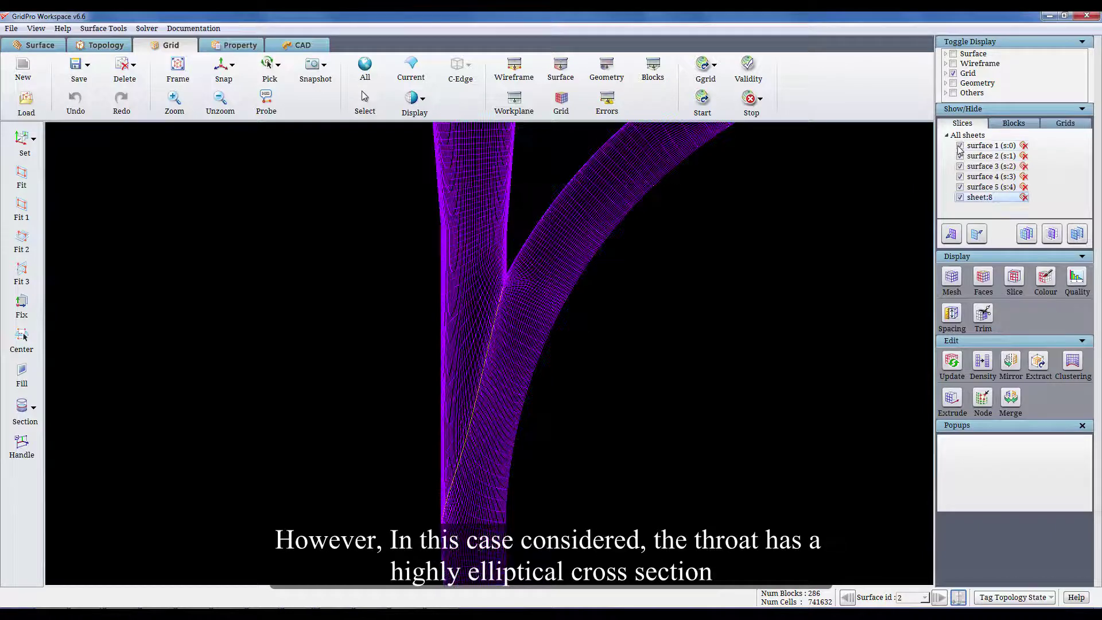
pyautogui.click(960, 166)
pyautogui.click(960, 176)
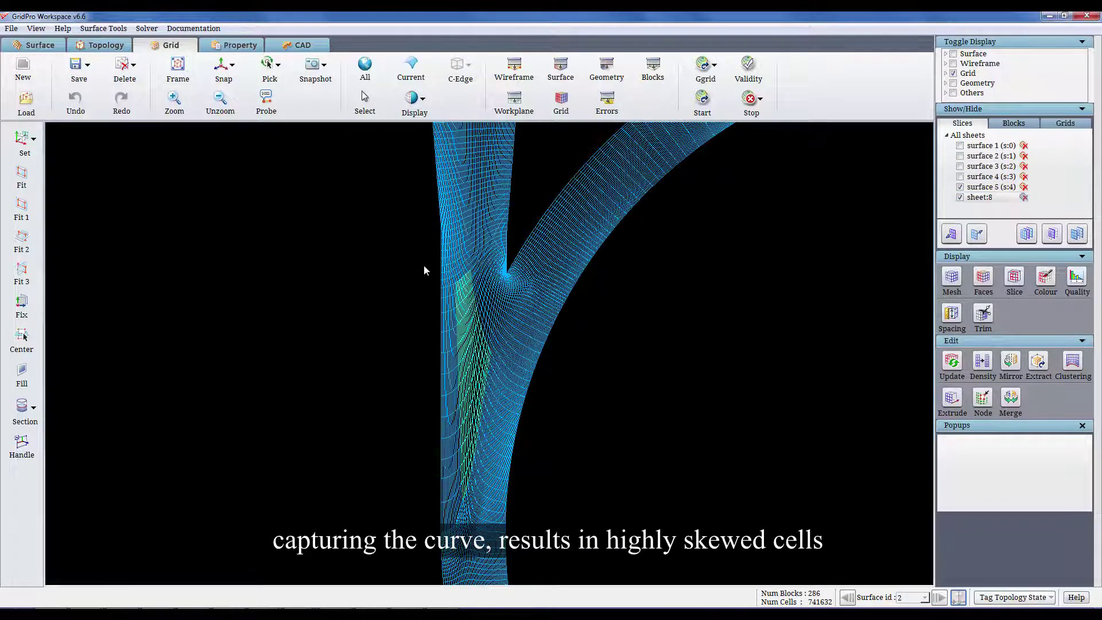
pyautogui.moveTo(423, 259); pyautogui.dragTo(531, 523)
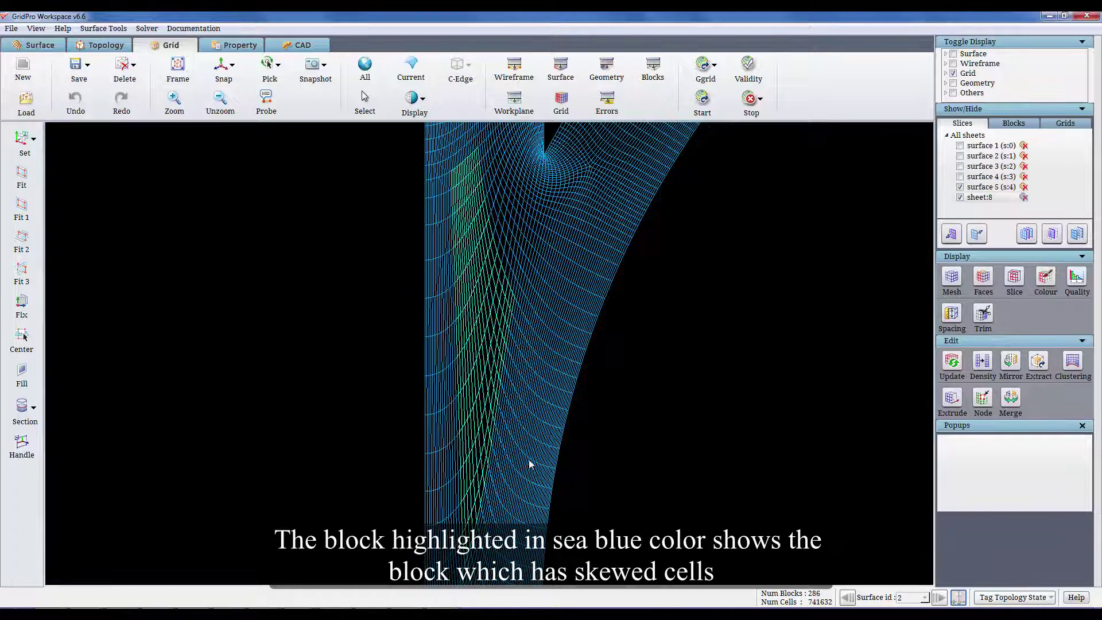
pyautogui.moveTo(523, 442); pyautogui.dragTo(523, 324, button='middle')
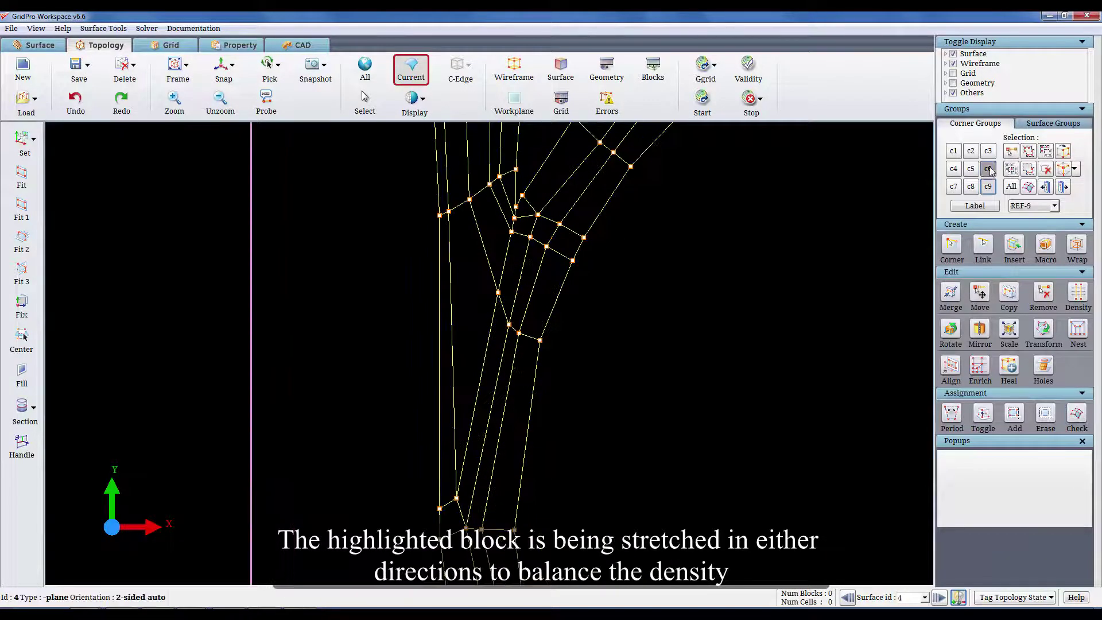
# Step: Try splitting the stretched c6 block at the throat with inserted sheets, and undo both insertions
pyautogui.click(989, 168)
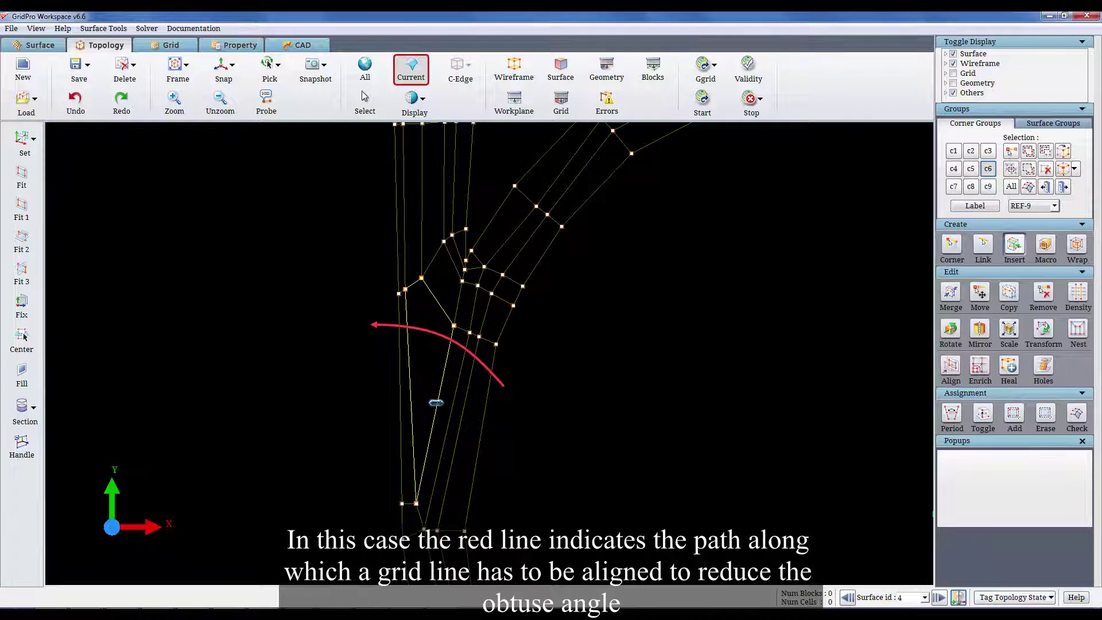
pyautogui.click(436, 403)
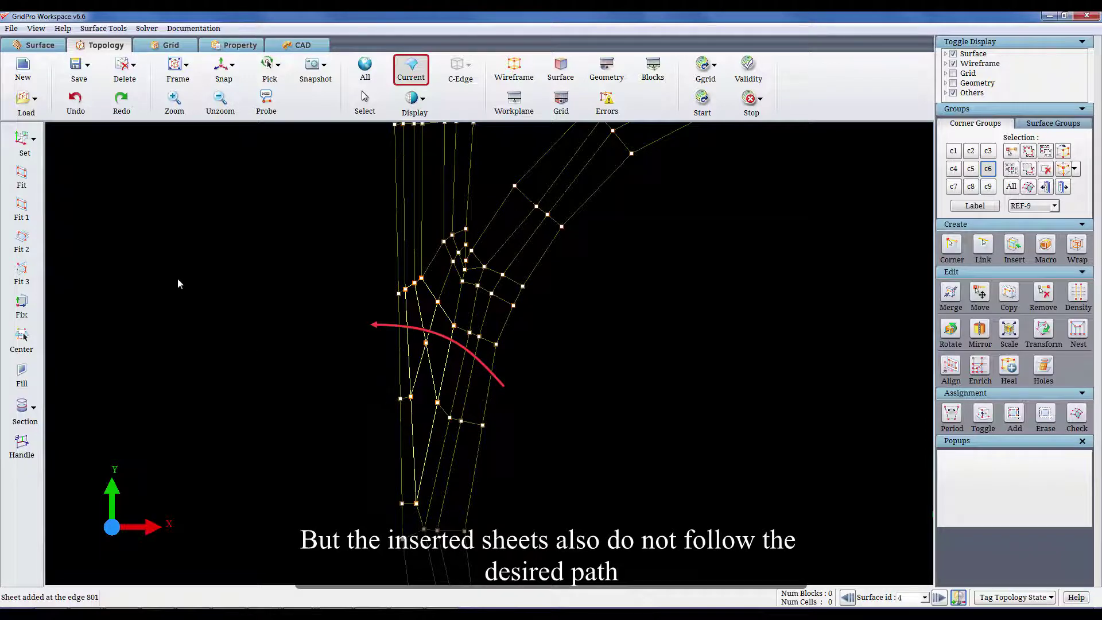
pyautogui.click(69, 106)
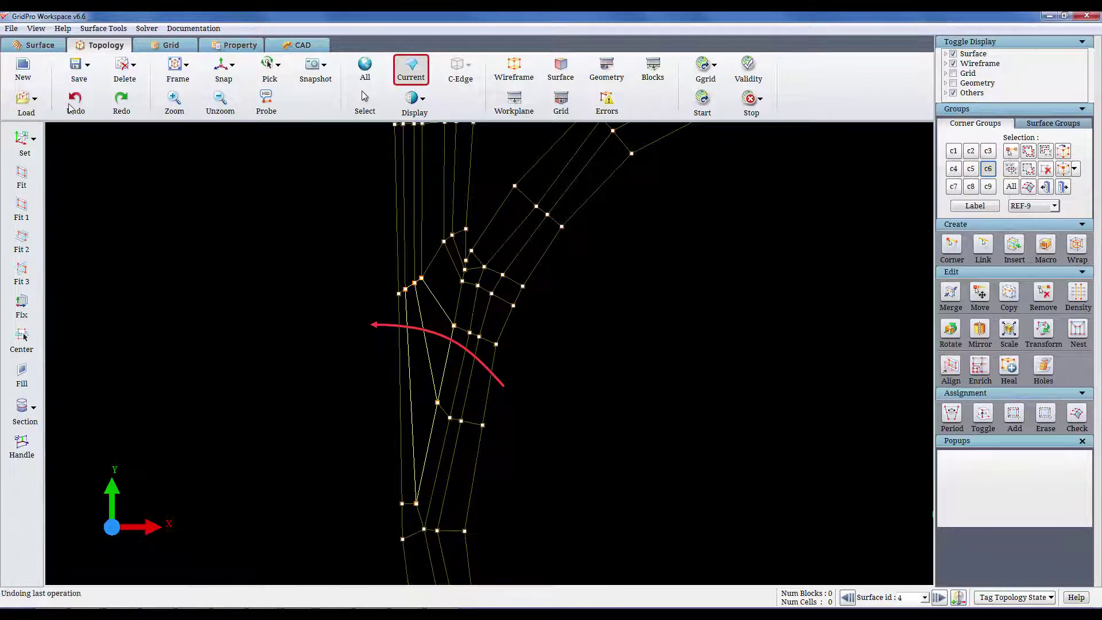
pyautogui.click(69, 106)
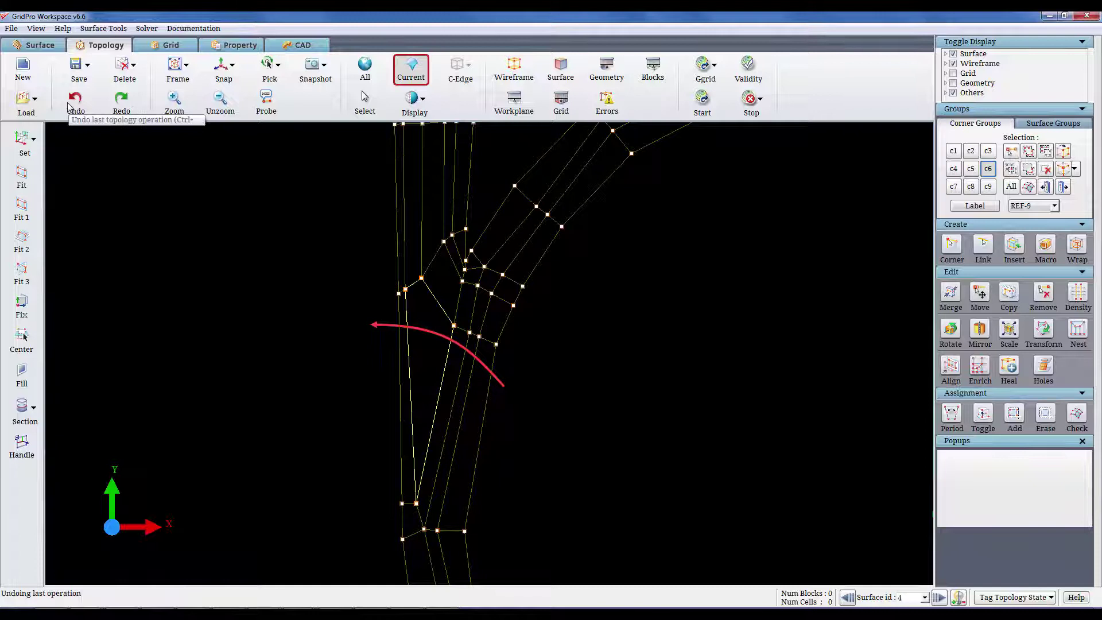
# Step: Add the six corners of the block boundary closest to the marked red path to corner group c4
pyautogui.click(954, 168)
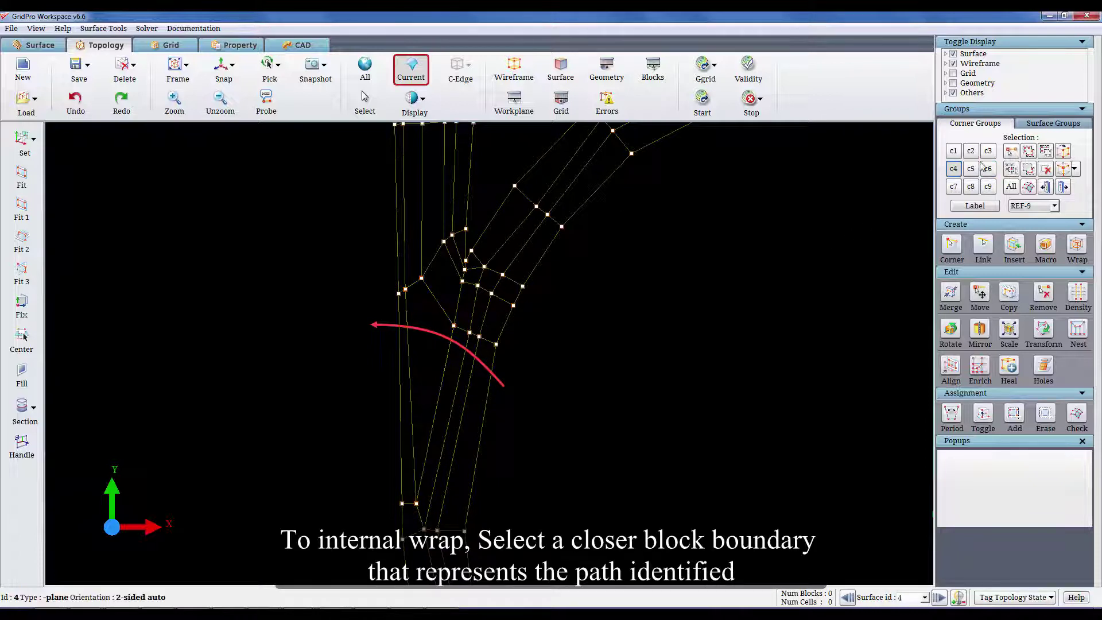
pyautogui.click(1011, 151)
pyautogui.click(497, 344)
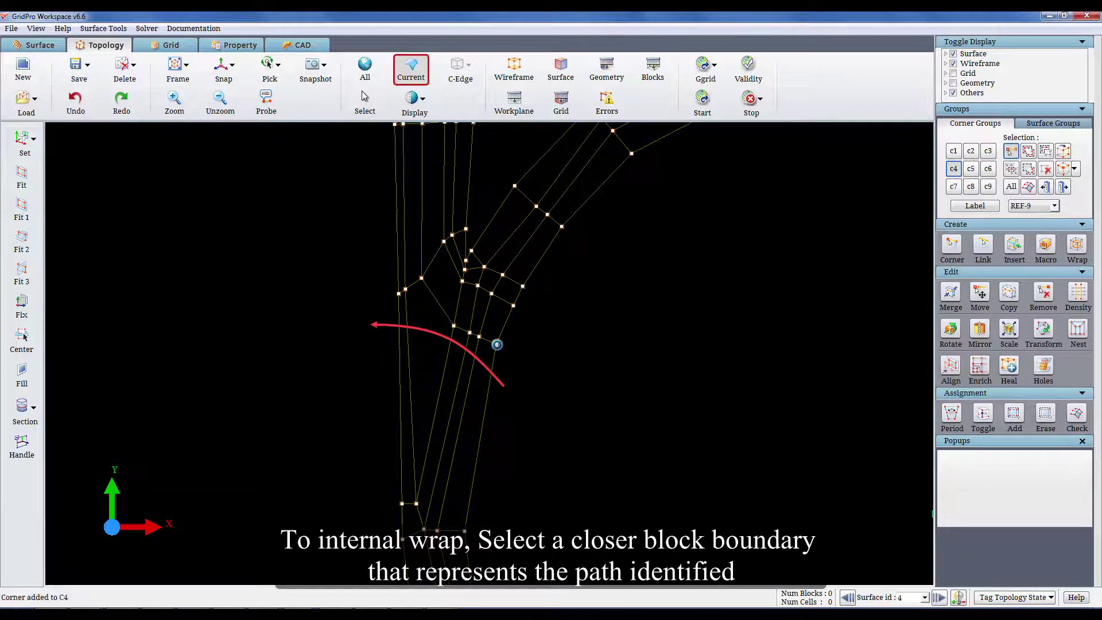
pyautogui.click(479, 336)
pyautogui.click(469, 332)
pyautogui.click(454, 326)
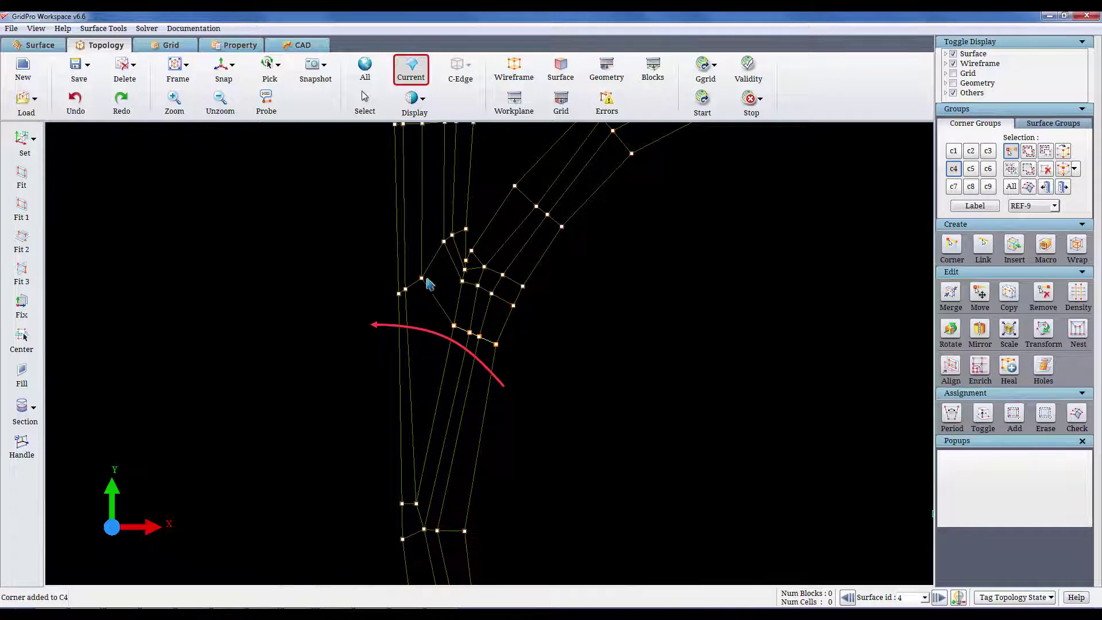
pyautogui.click(421, 278)
pyautogui.click(407, 291)
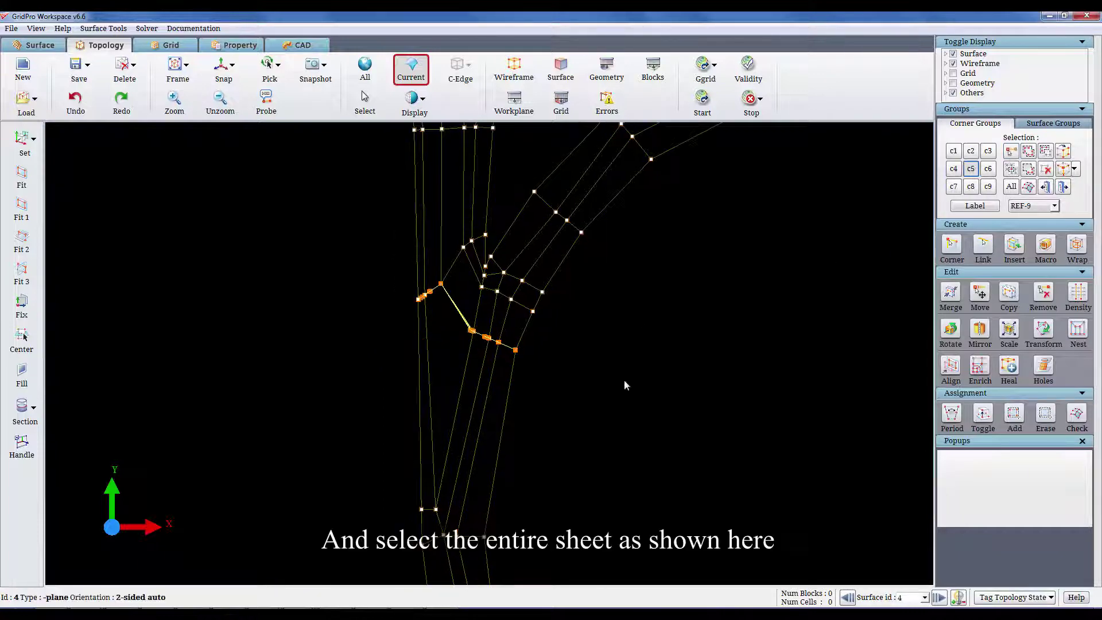
# Step: Wrap the entire sheet held in corner group c5 as internal faces with a 10% offset length
pyautogui.rightClick(453, 274)
pyautogui.click(472, 280)
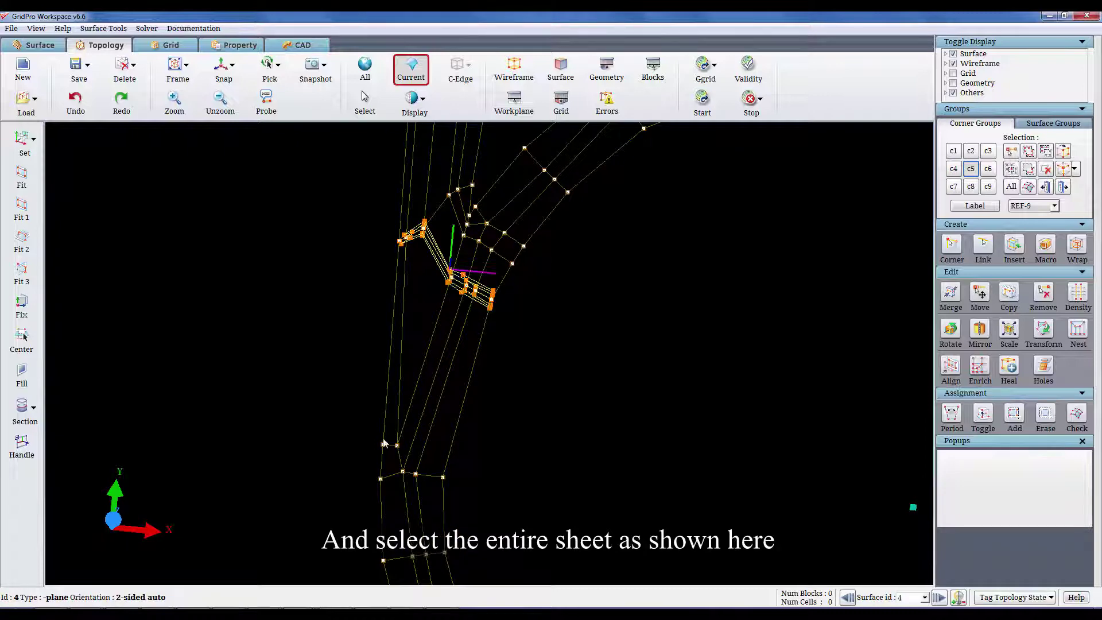
pyautogui.moveTo(384, 440); pyautogui.dragTo(402, 247)
pyautogui.moveTo(538, 457); pyautogui.dragTo(525, 273)
pyautogui.moveTo(612, 381); pyautogui.dragTo(661, 396)
pyautogui.click(1077, 244)
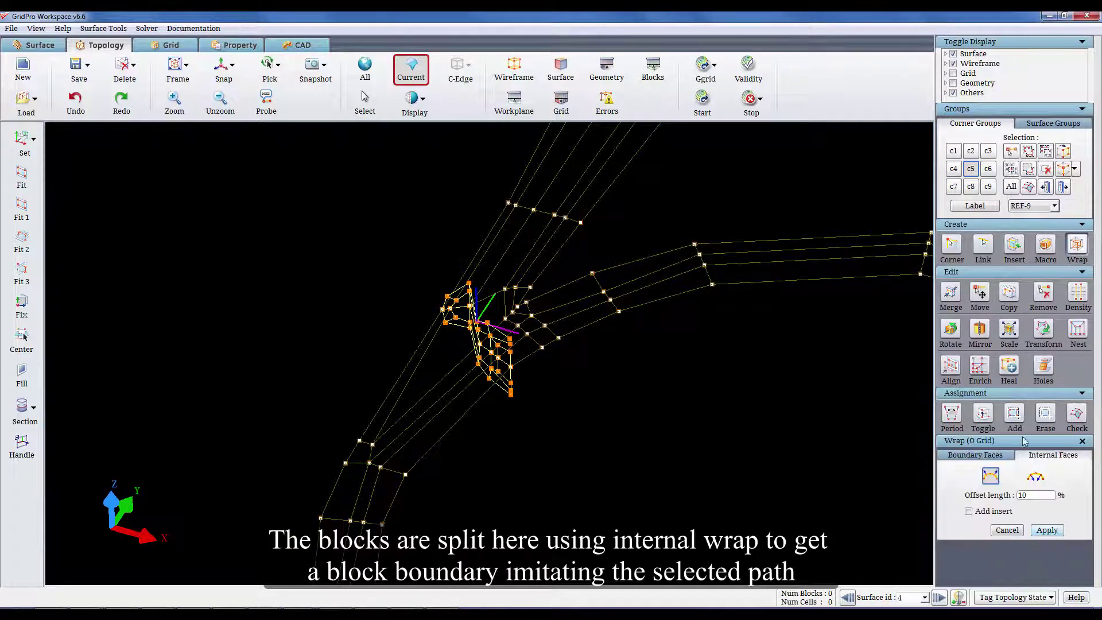
pyautogui.click(1047, 530)
# Step: Display corner group c9 and set the density of the wrapped edges at the throat to 70
pyautogui.moveTo(226, 330); pyautogui.dragTo(379, 453)
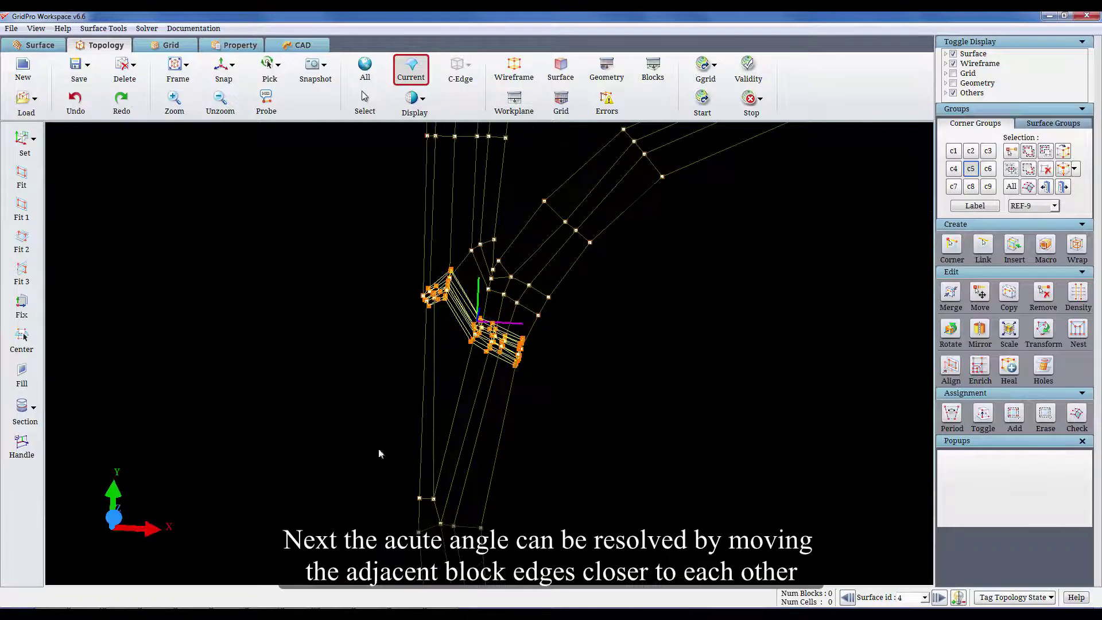
pyautogui.moveTo(290, 282); pyautogui.dragTo(499, 479)
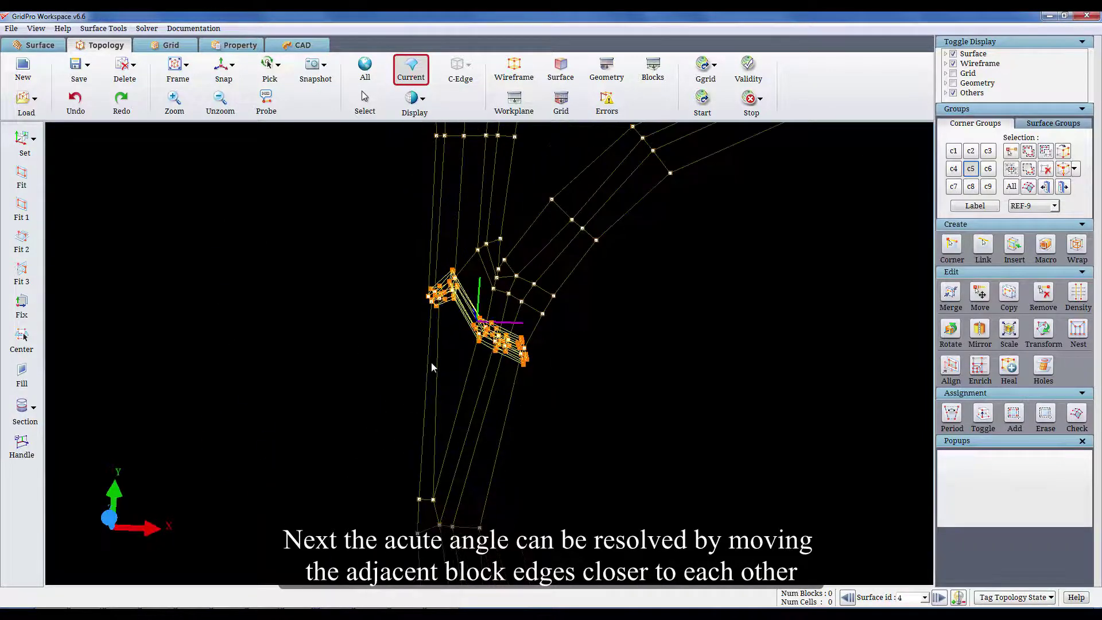
pyautogui.click(989, 188)
pyautogui.moveTo(293, 320); pyautogui.dragTo(246, 102)
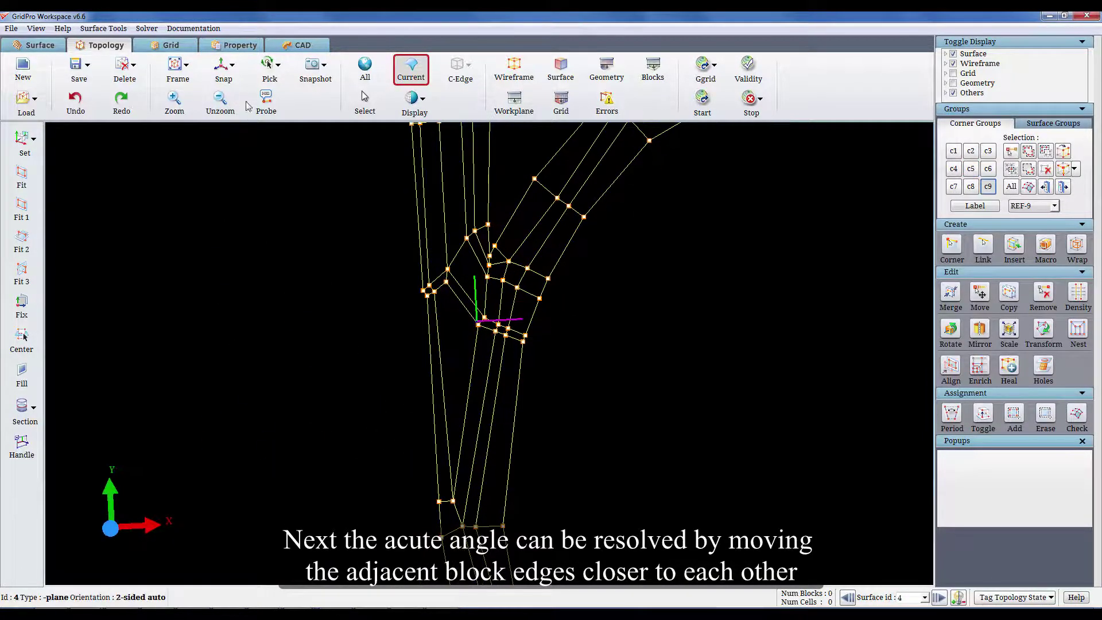
pyautogui.click(223, 69)
pyautogui.moveTo(330, 257); pyautogui.dragTo(485, 364, button='right')
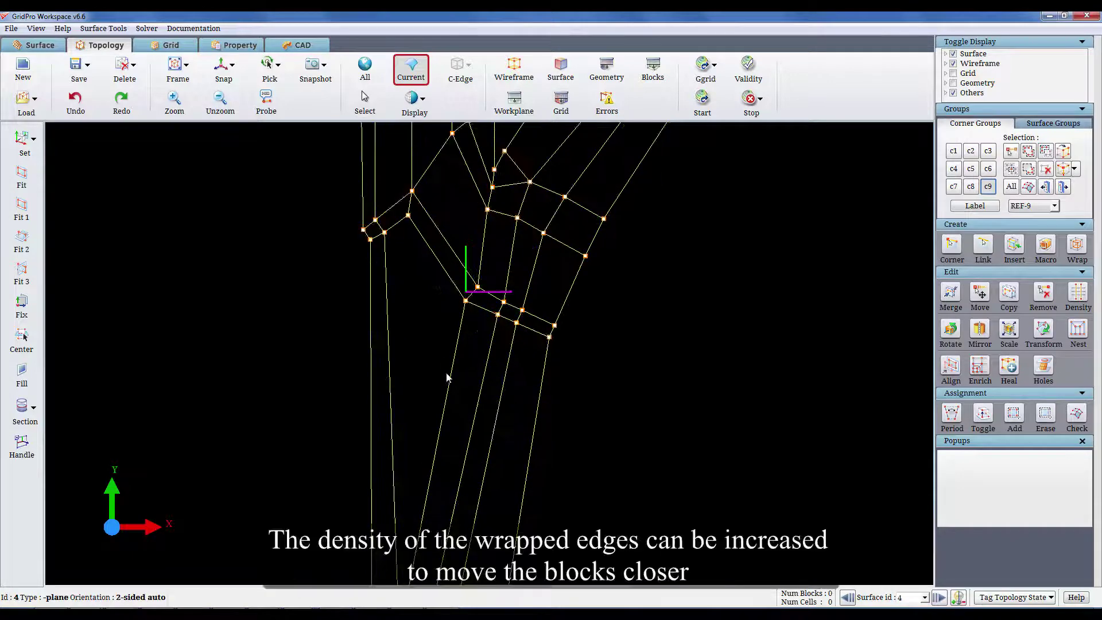
pyautogui.scroll(3, 449, 370)
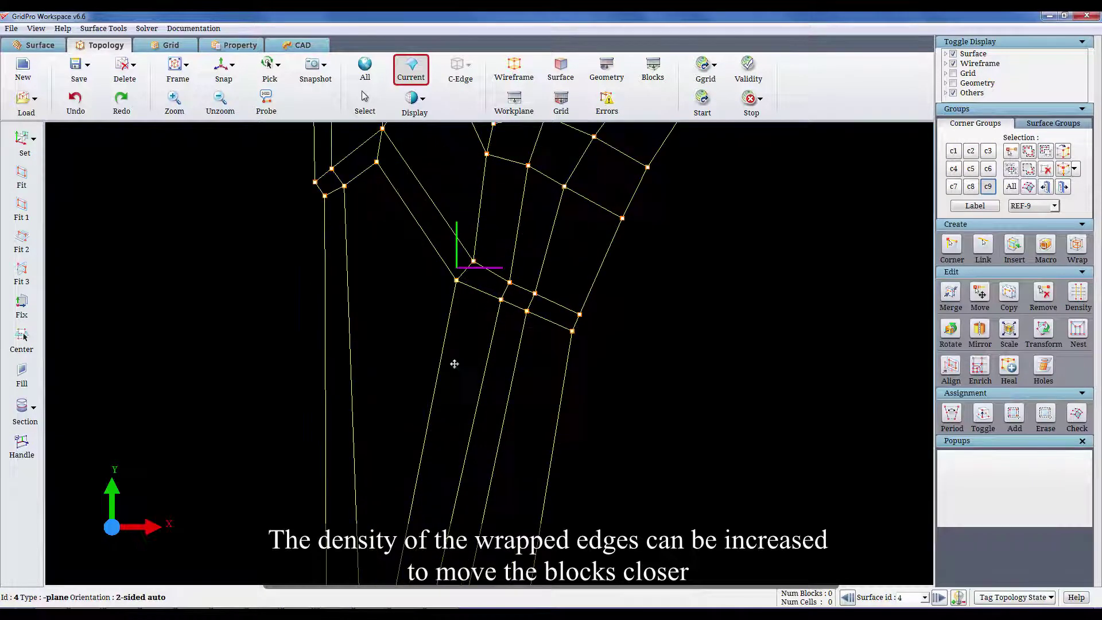
pyautogui.click(1078, 295)
pyautogui.click(599, 398)
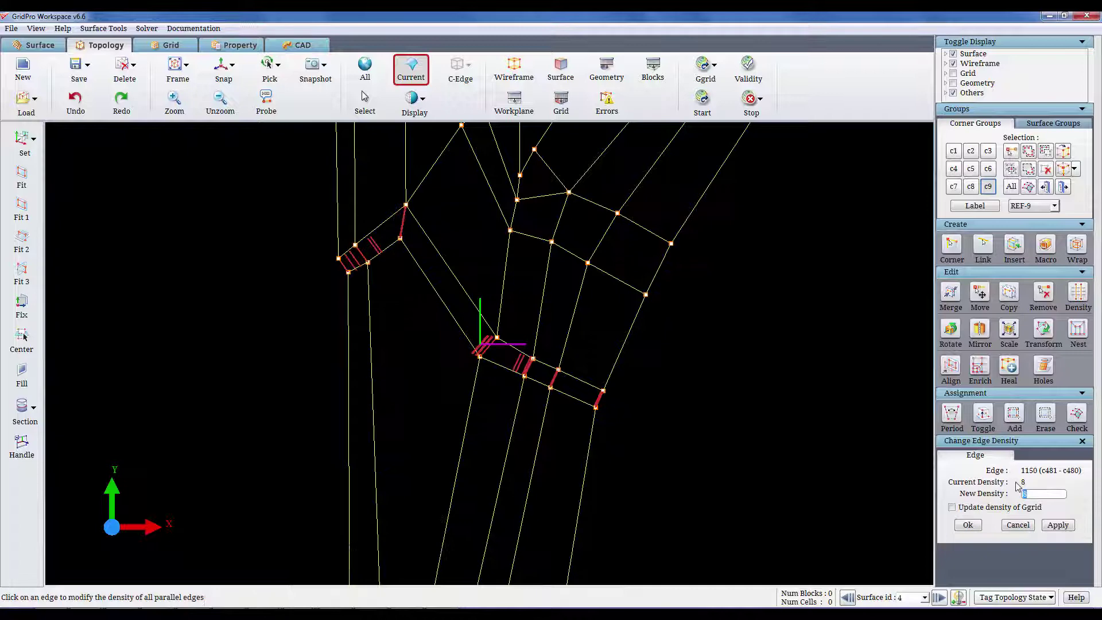
pyautogui.click(1058, 525)
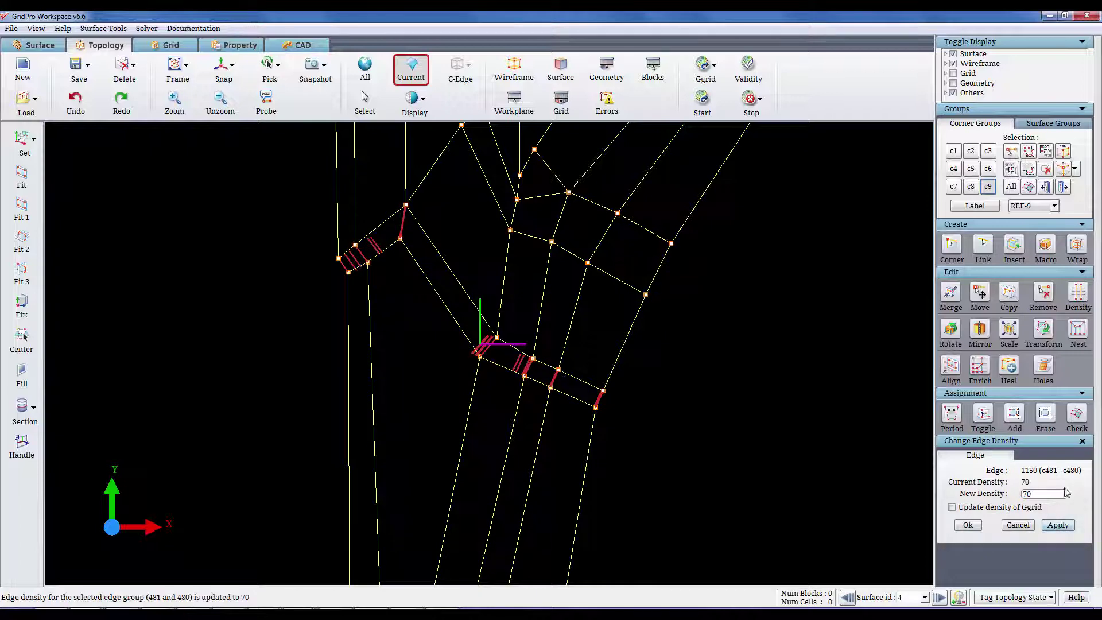
pyautogui.click(1082, 441)
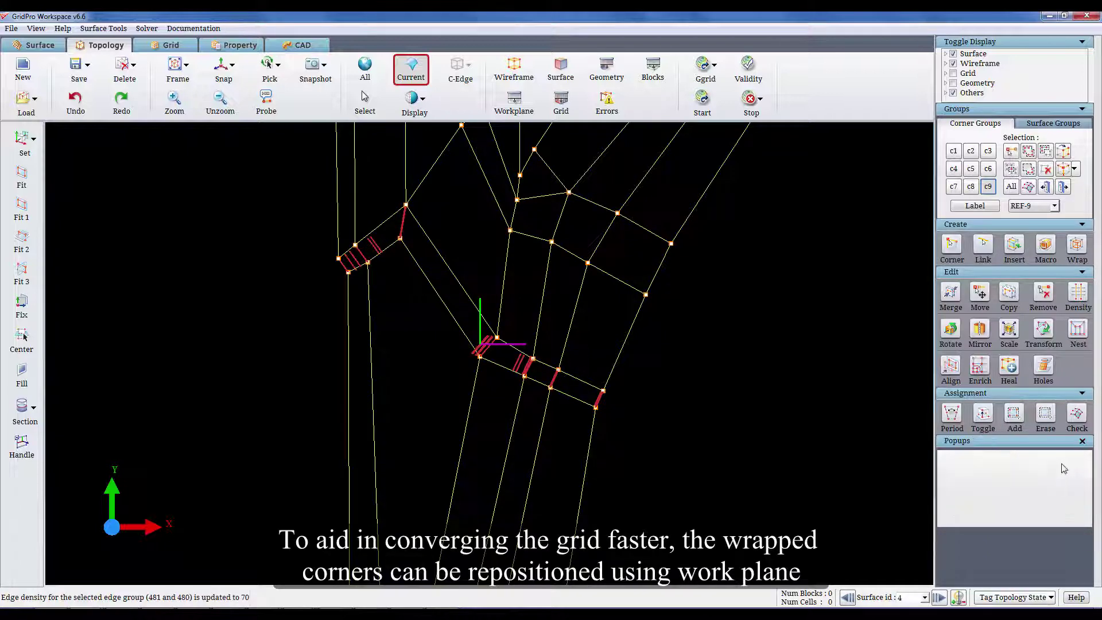
# Step: Collect the lower layer of wrapped corners in corner group c7, isolating the group for selection and restoring the display of all corners
pyautogui.click(954, 186)
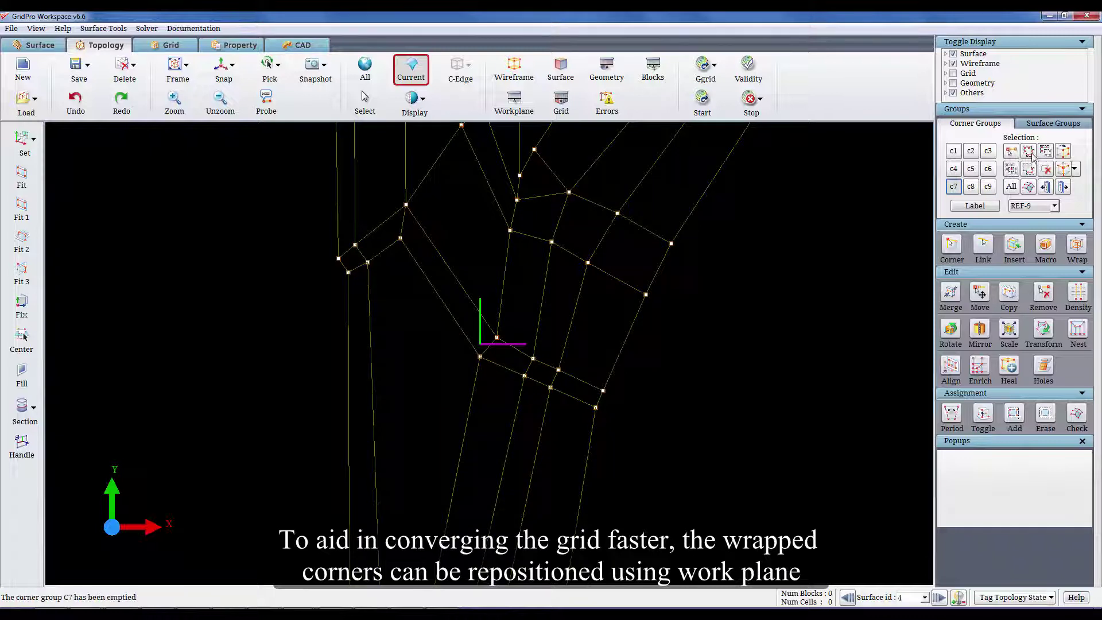
pyautogui.click(975, 206)
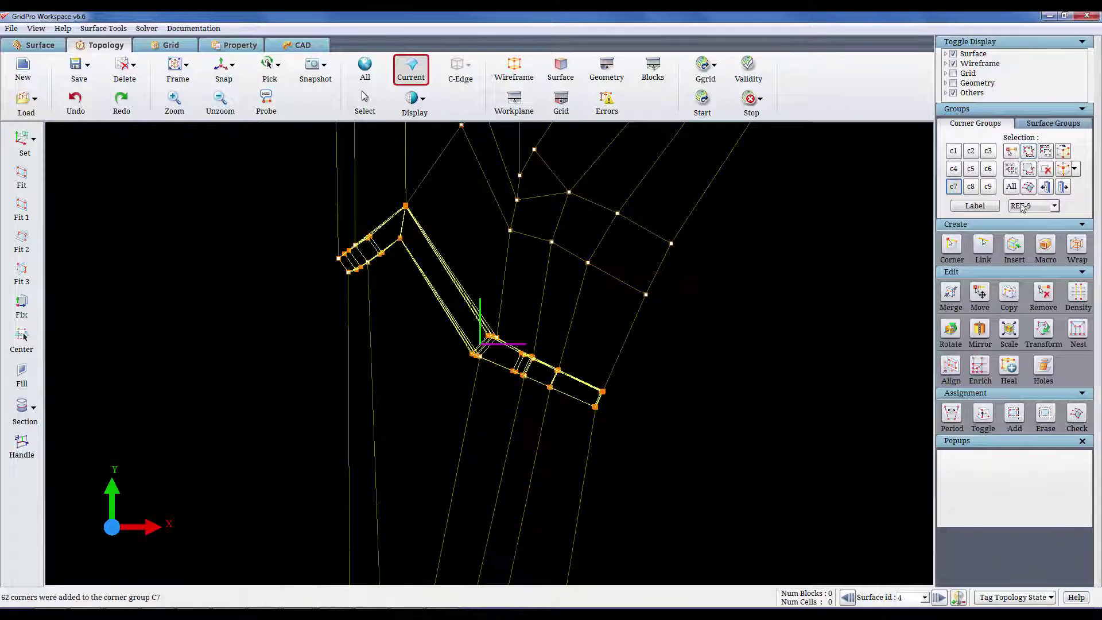
pyautogui.click(1033, 206)
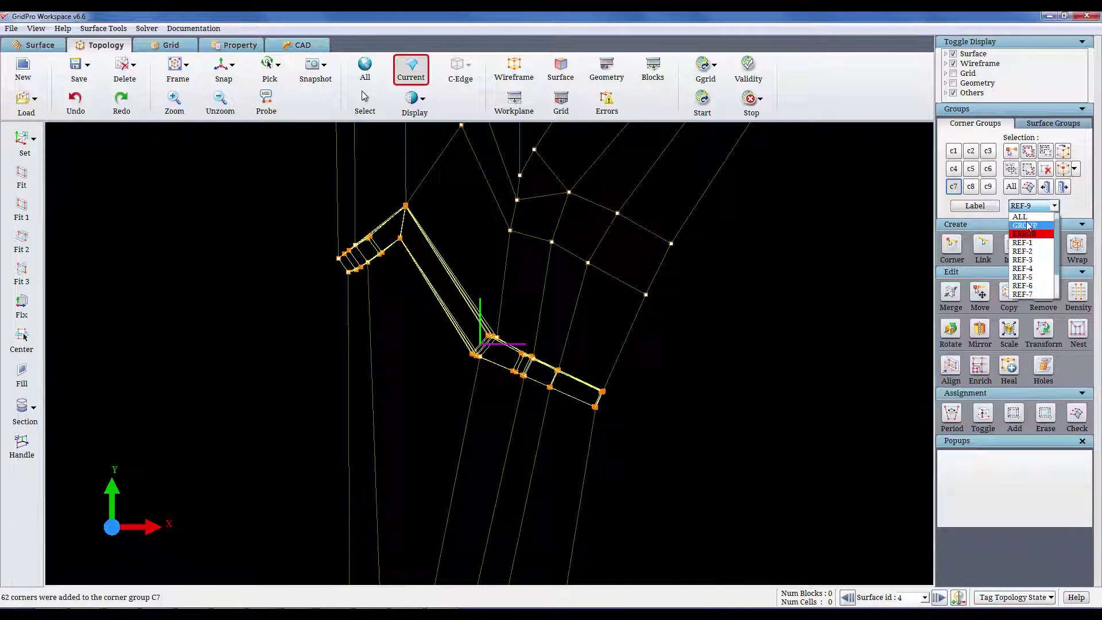
pyautogui.click(1025, 225)
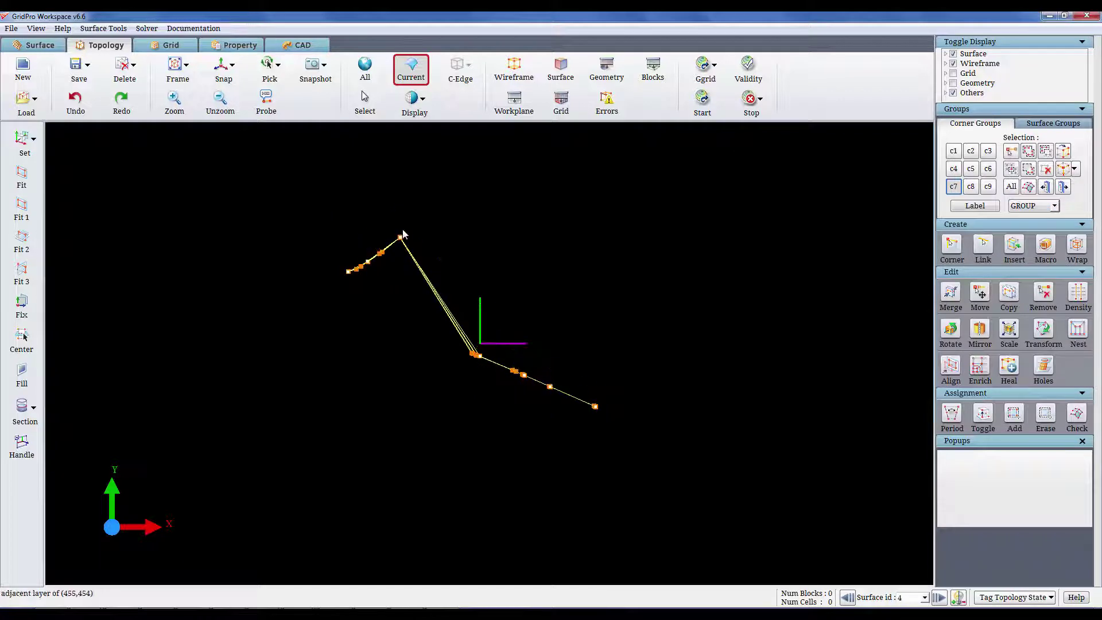
pyautogui.click(1033, 206)
pyautogui.click(1021, 217)
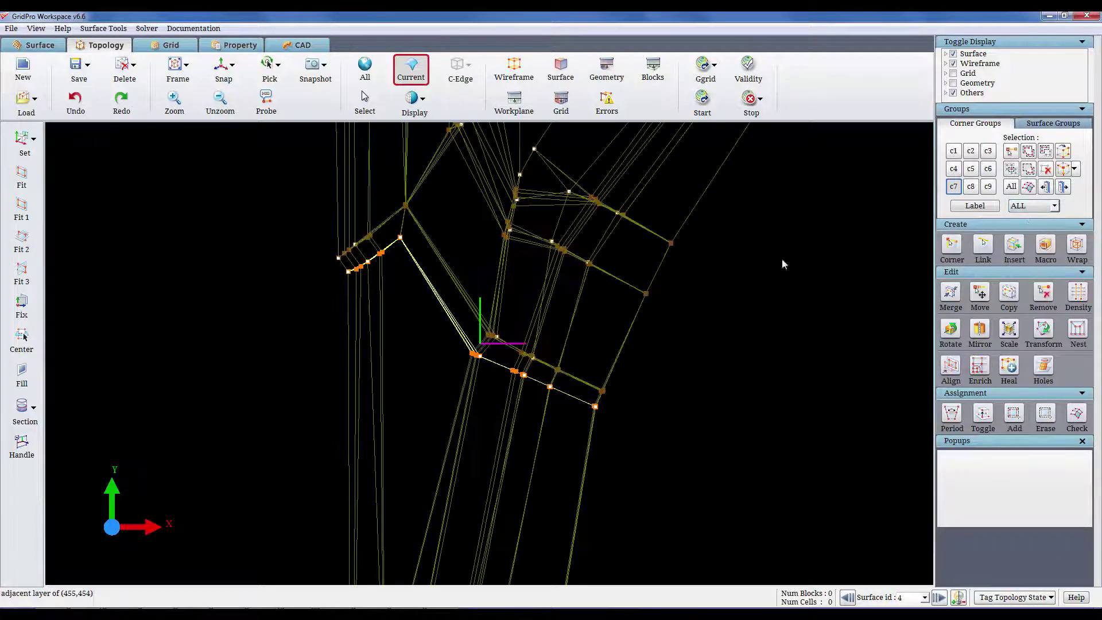
# Step: Turn on the workplane at the c7 corners and orient it to Screen Y
pyautogui.click(29, 211)
pyautogui.click(571, 313)
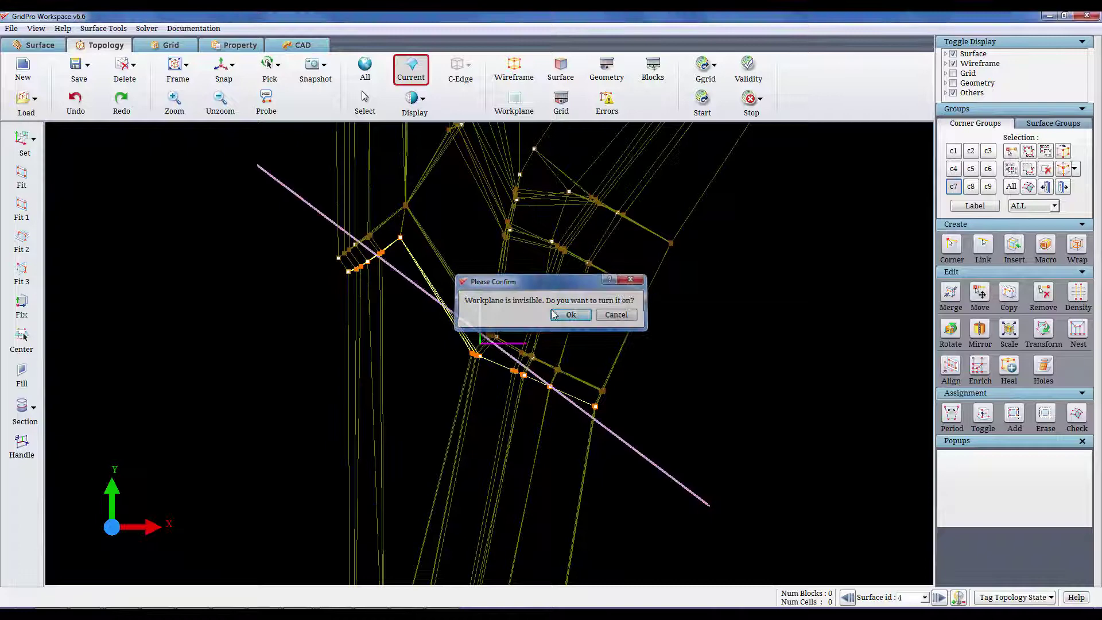
pyautogui.click(34, 139)
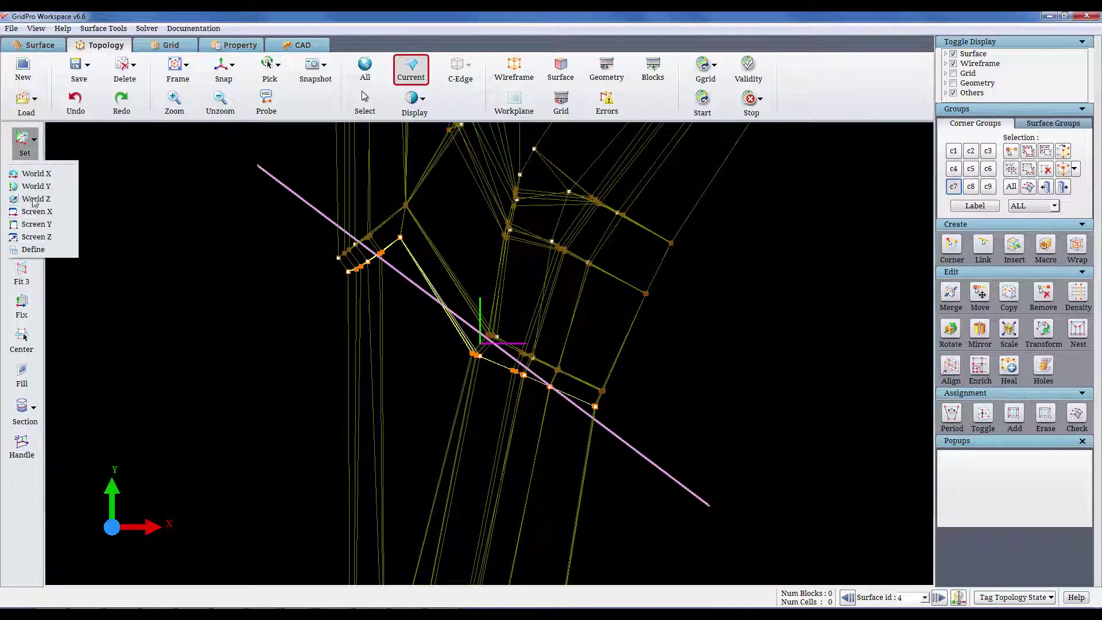
pyautogui.click(25, 230)
# Step: Move the c7 corners down the workplane to just above the lower block junction and squeeze them horizontally to match the narrower passage
pyautogui.scroll(-7, 369, 386)
pyautogui.moveTo(369, 388); pyautogui.dragTo(367, 291, button='middle')
pyautogui.scroll(1, 598, 376)
pyautogui.click(980, 290)
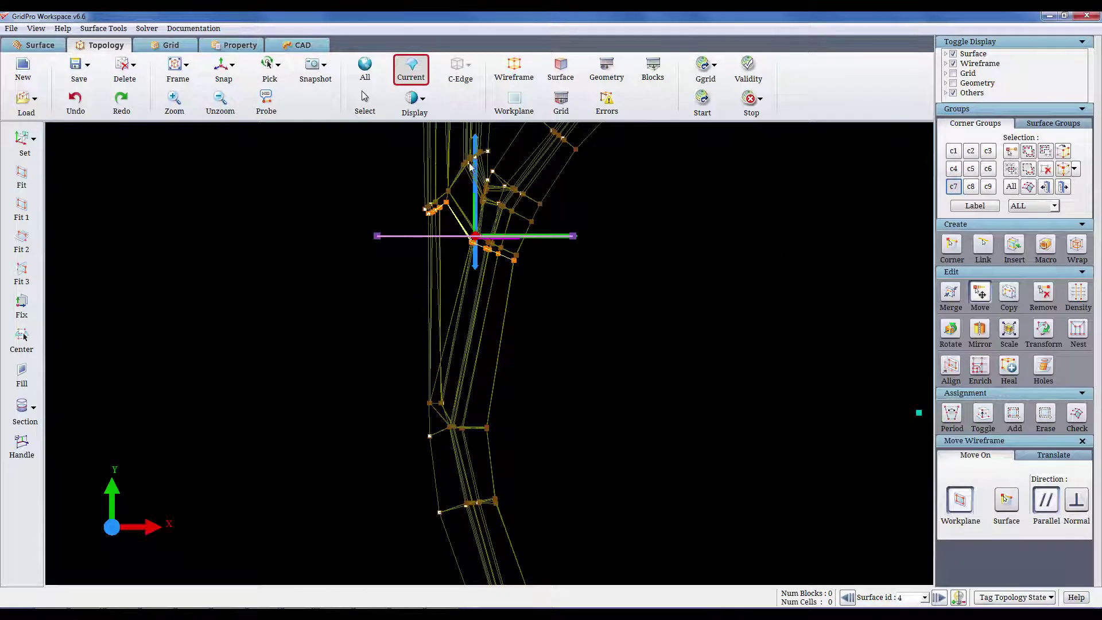
pyautogui.moveTo(469, 169); pyautogui.dragTo(429, 325)
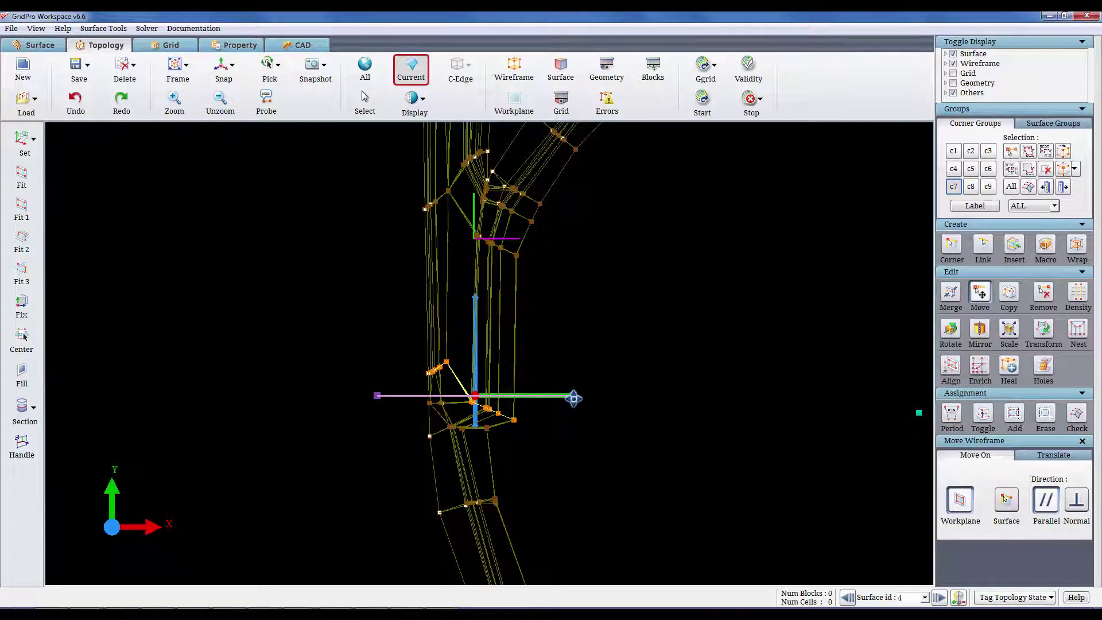
pyautogui.moveTo(573, 398); pyautogui.dragTo(511, 395)
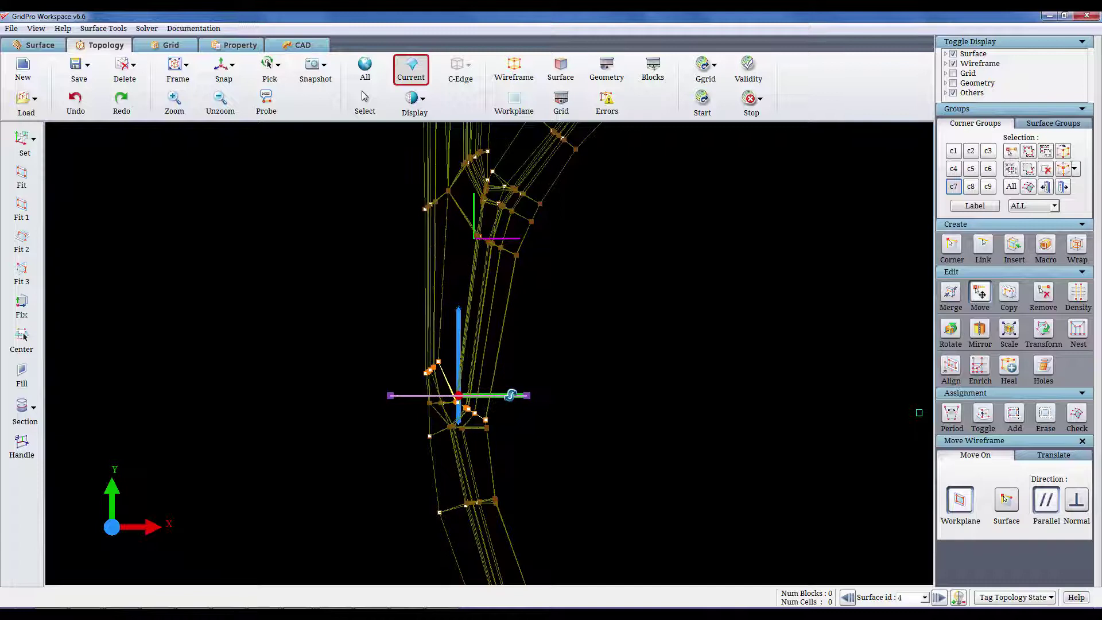
pyautogui.click(979, 300)
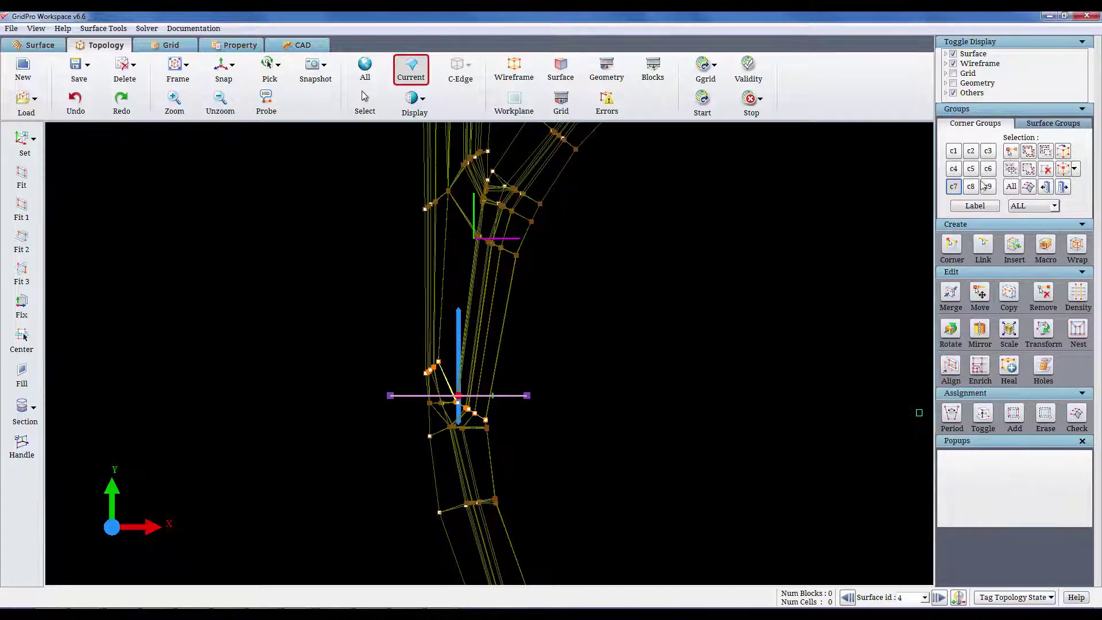
# Step: Display only corner group c9 with the workplane hidden and examine the repositioned block structure around the throat
pyautogui.click(989, 187)
pyautogui.click(1033, 205)
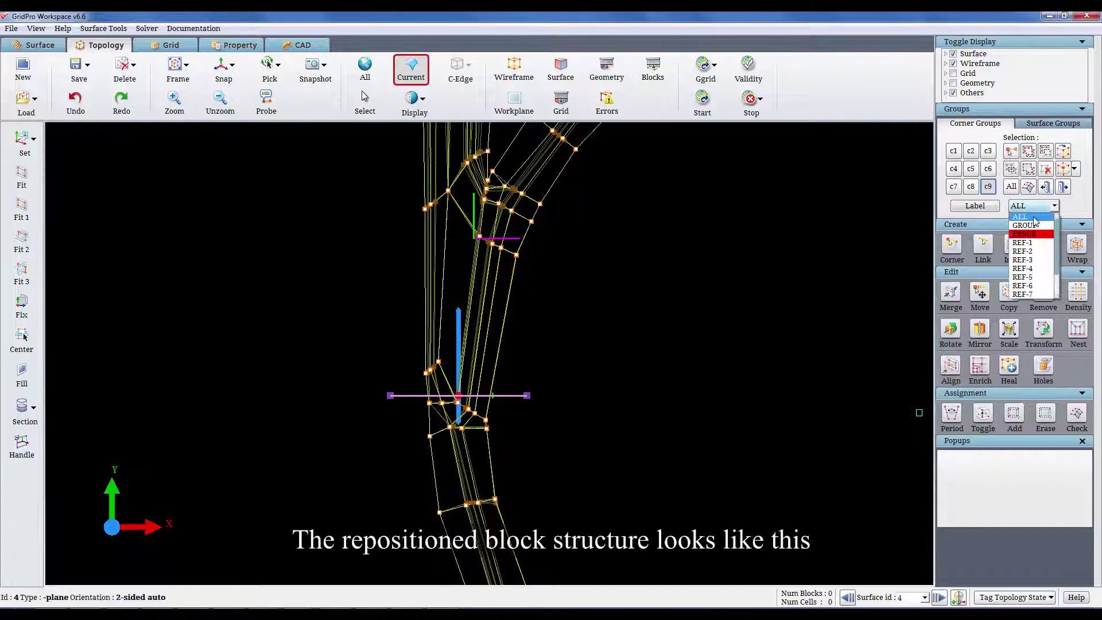
pyautogui.click(1010, 226)
pyautogui.click(508, 103)
pyautogui.scroll(5, 568, 331)
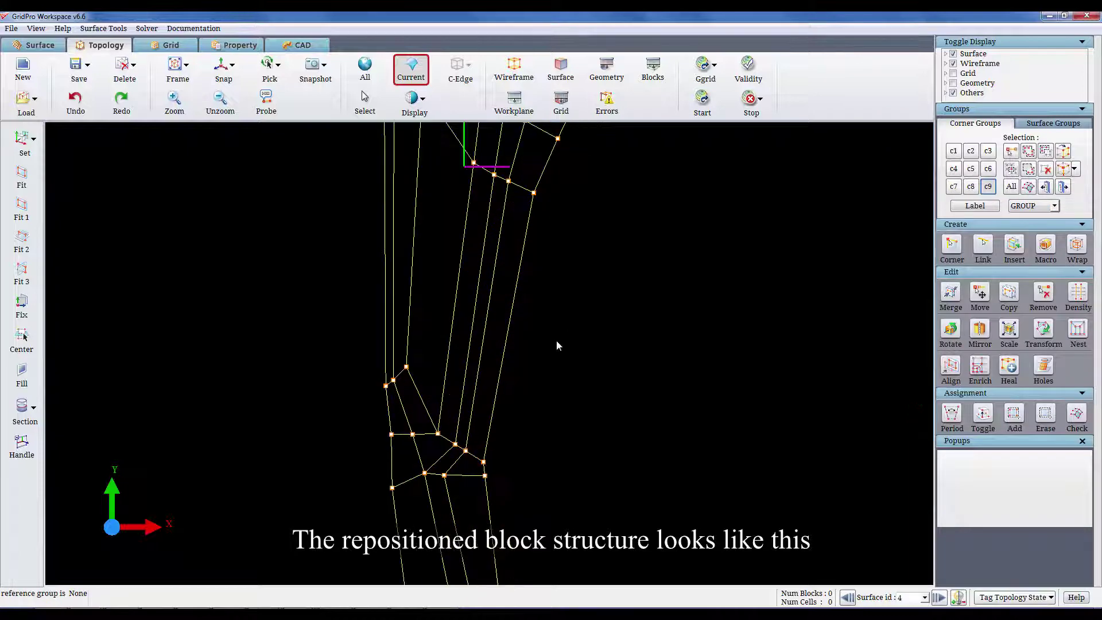
pyautogui.moveTo(531, 295); pyautogui.dragTo(538, 404, button='middle')
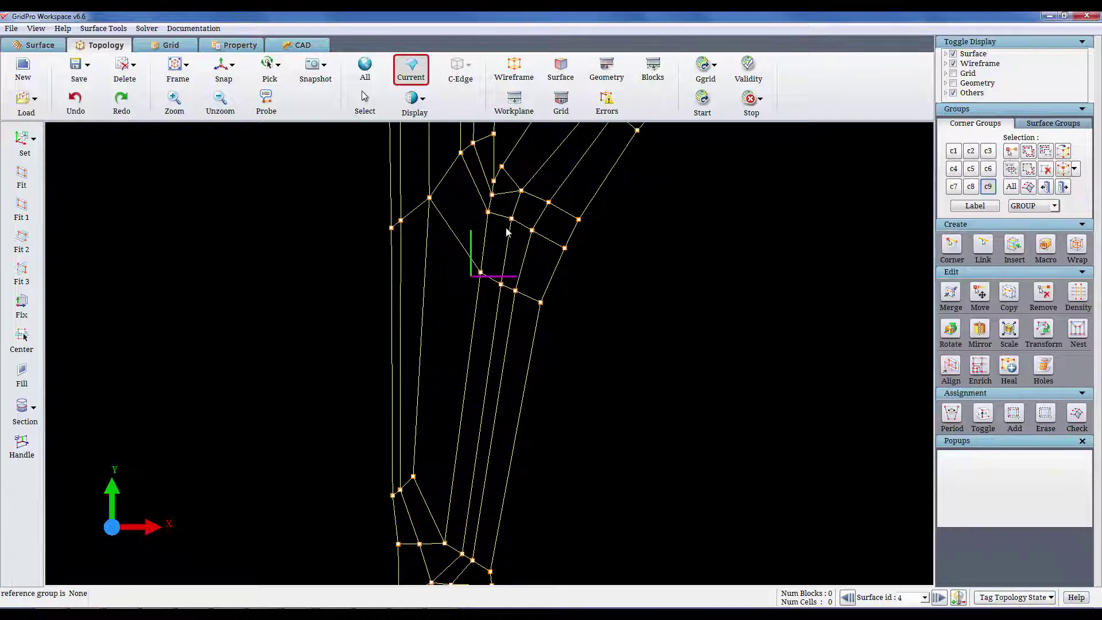
pyautogui.scroll(-2, 564, 347)
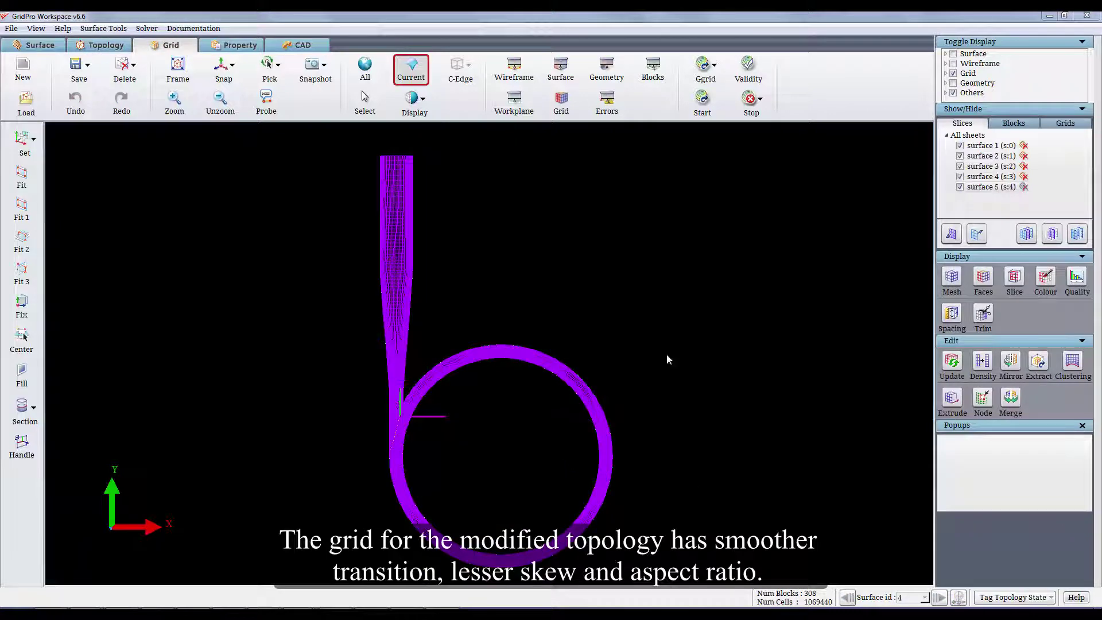
# Step: Show only the surface 5 slice of the modified topology's grid and examine the cell skewness and transition around the volute's throat
pyautogui.click(1053, 233)
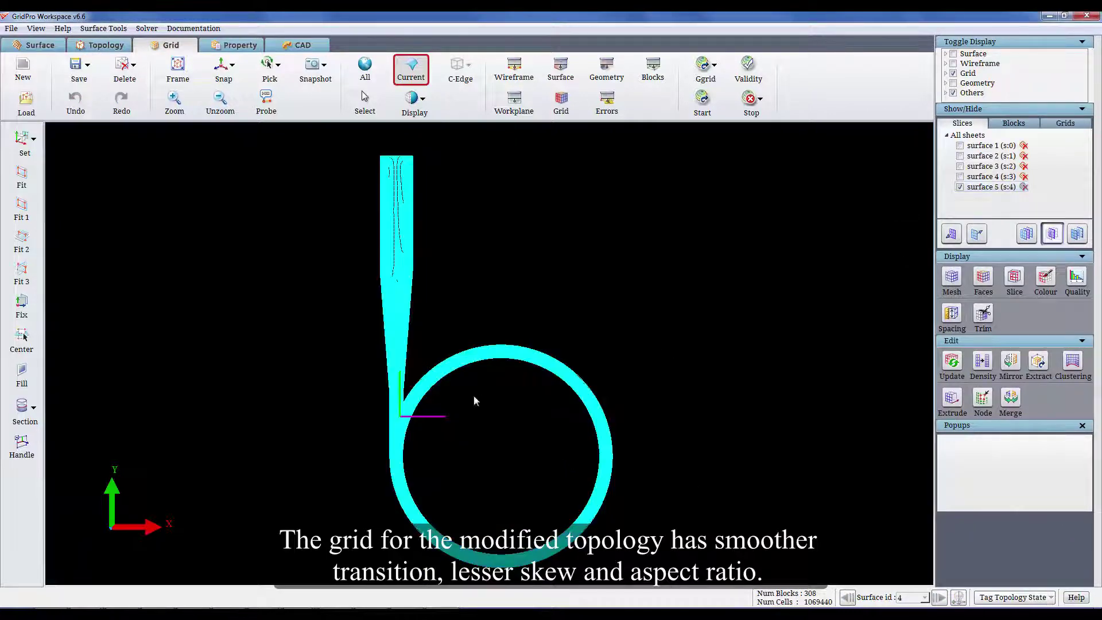
pyautogui.scroll(3, 424, 460)
pyautogui.moveTo(419, 204); pyautogui.dragTo(555, 362)
pyautogui.moveTo(497, 451); pyautogui.dragTo(492, 257, button='middle')
pyautogui.scroll(-3, 497, 419)
pyautogui.moveTo(475, 409); pyautogui.dragTo(481, 311, button='middle')
pyautogui.scroll(-1, 469, 255)
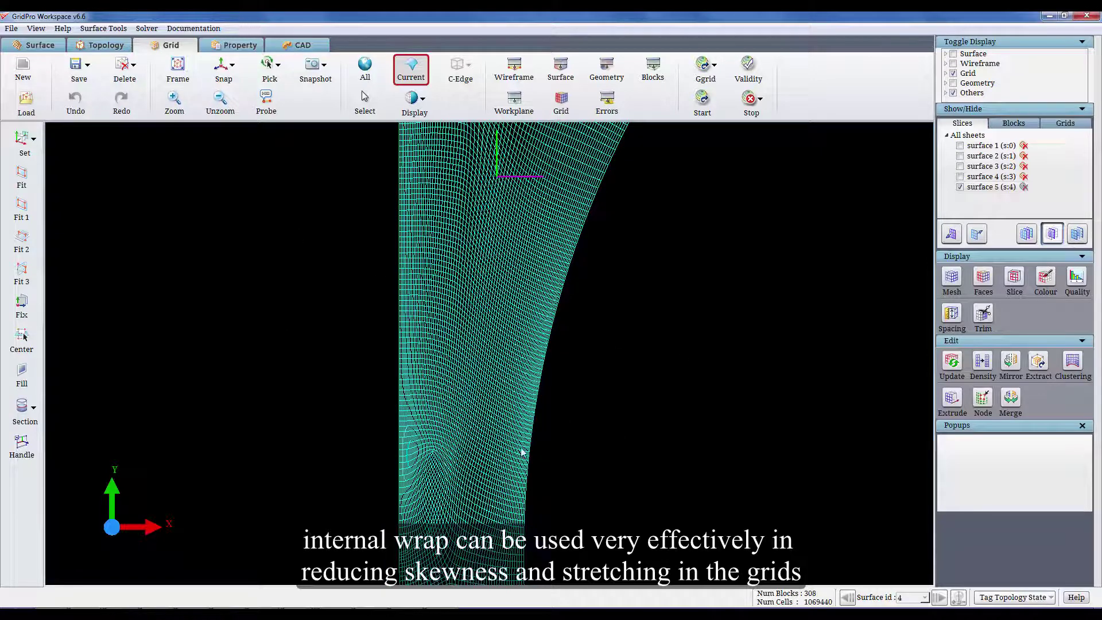
pyautogui.scroll(-1, 521, 451)
pyautogui.moveTo(534, 310); pyautogui.dragTo(532, 320, button='middle')
pyautogui.scroll(2, 533, 320)
pyautogui.scroll(1, 532, 320)
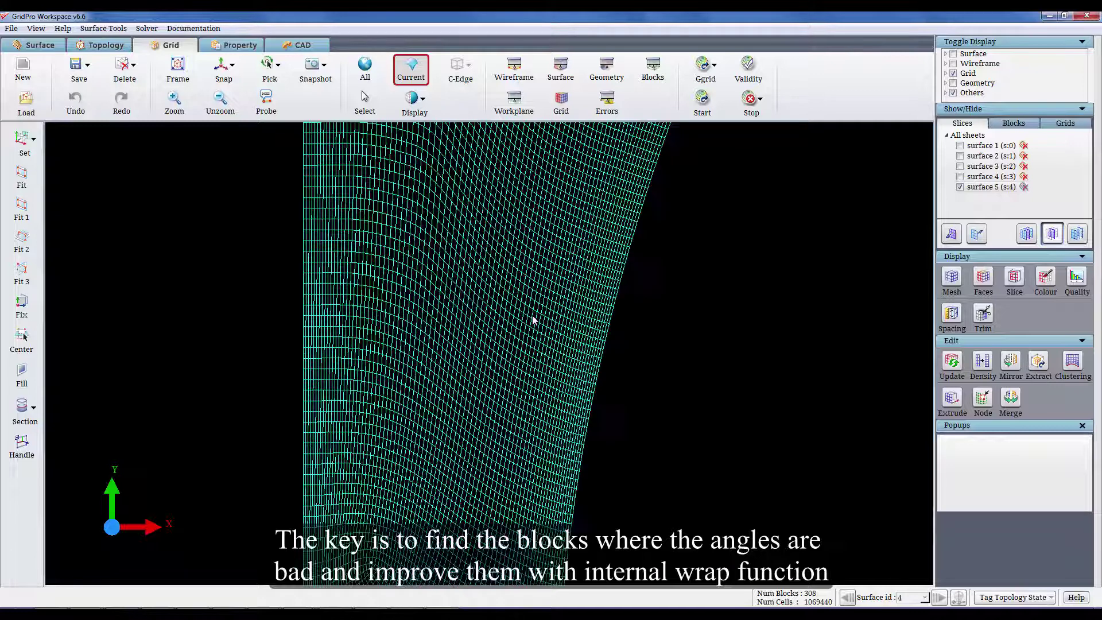